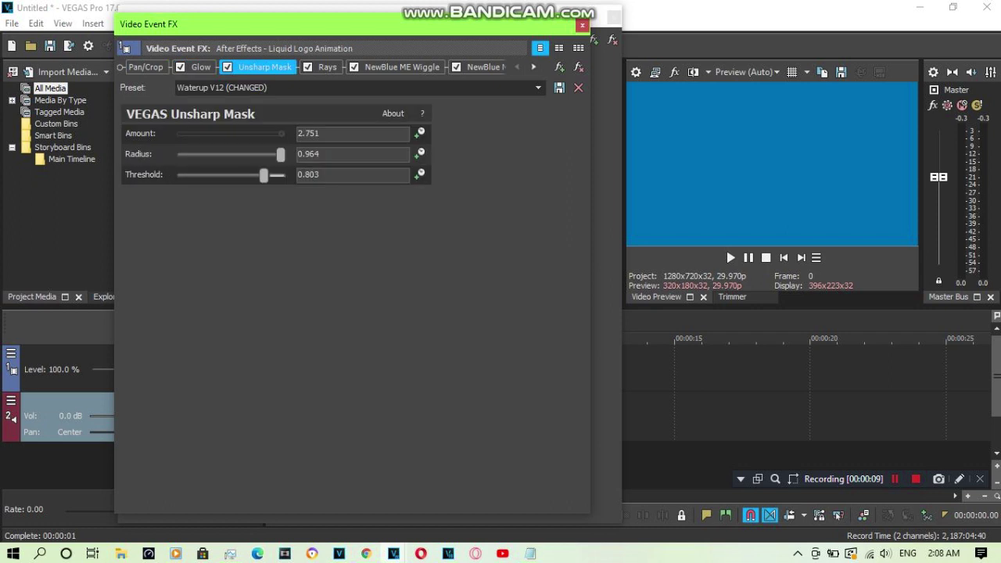
- Examine the amount, radius and threshold values of the Unsharp Mask effect
{"action": "double_click", "coordinate": [309, 134]}
{"action": "left_click_drag", "start_coordinate": [298, 155], "coordinate": [322, 155]}
{"action": "double_click", "coordinate": [309, 176]}
- Show the Rays effect and examine its threshold, amount, X position, Y position and aspect values
{"action": "left_click", "coordinate": [326, 68]}
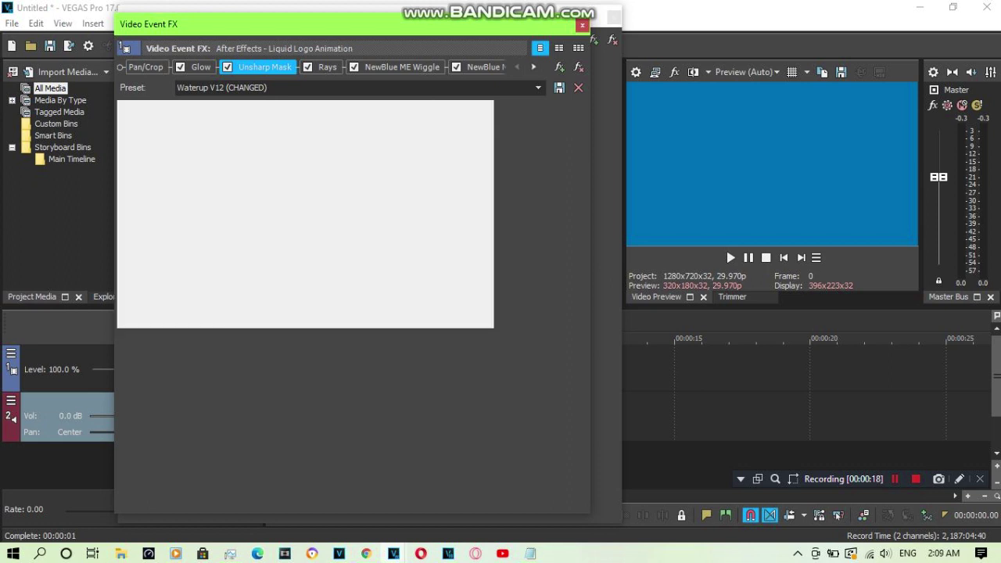
{"action": "left_click", "coordinate": [327, 66]}
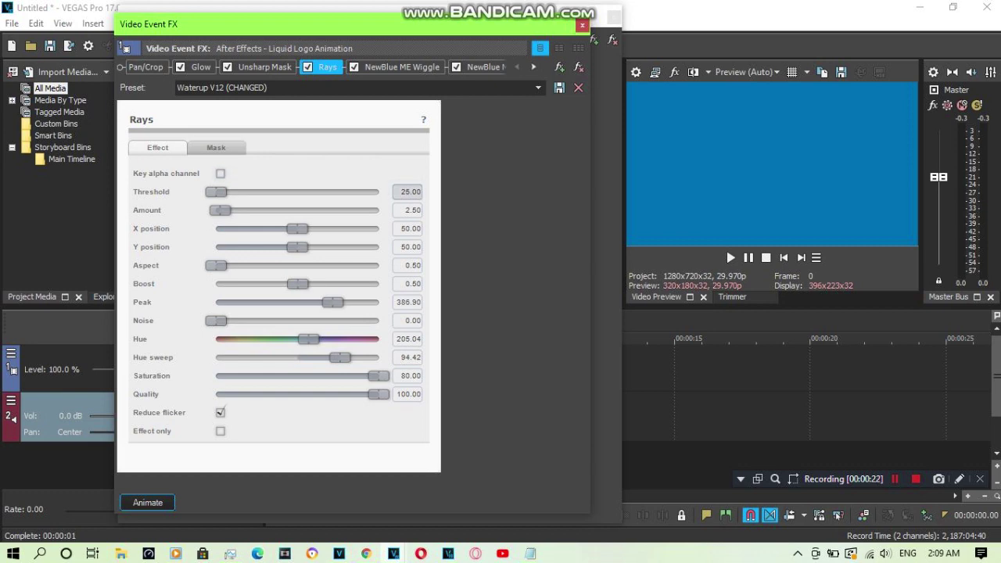
{"action": "left_click", "coordinate": [411, 192]}
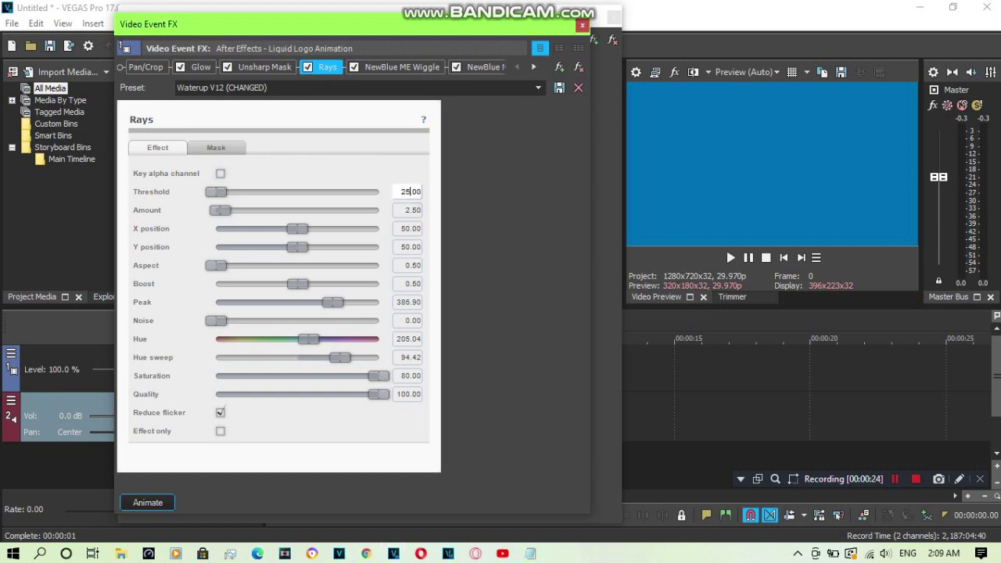
{"action": "double_click", "coordinate": [412, 191]}
{"action": "left_click", "coordinate": [411, 209]}
{"action": "double_click", "coordinate": [411, 210]}
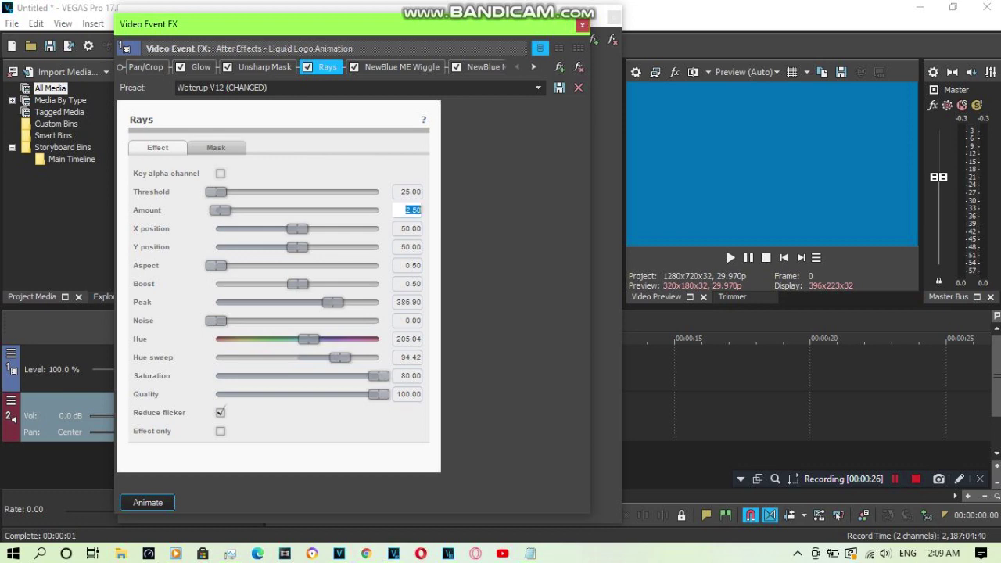
{"action": "key", "text": "Tab"}
{"action": "key", "text": "Tab"}
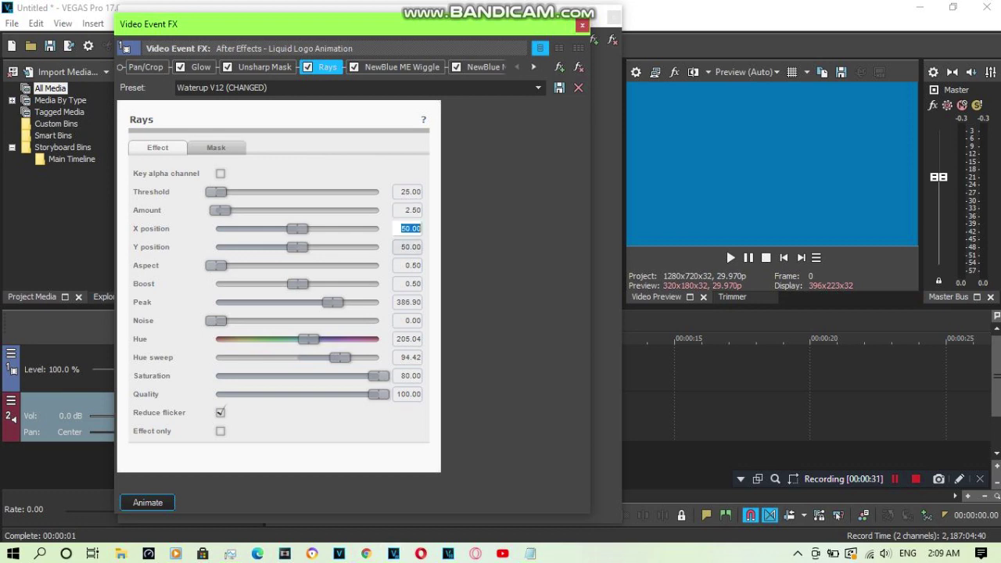
{"action": "key", "text": "Tab"}
{"action": "key", "text": "Tab"}
{"action": "key", "text": "Tab"}
{"action": "key", "text": "Tab"}
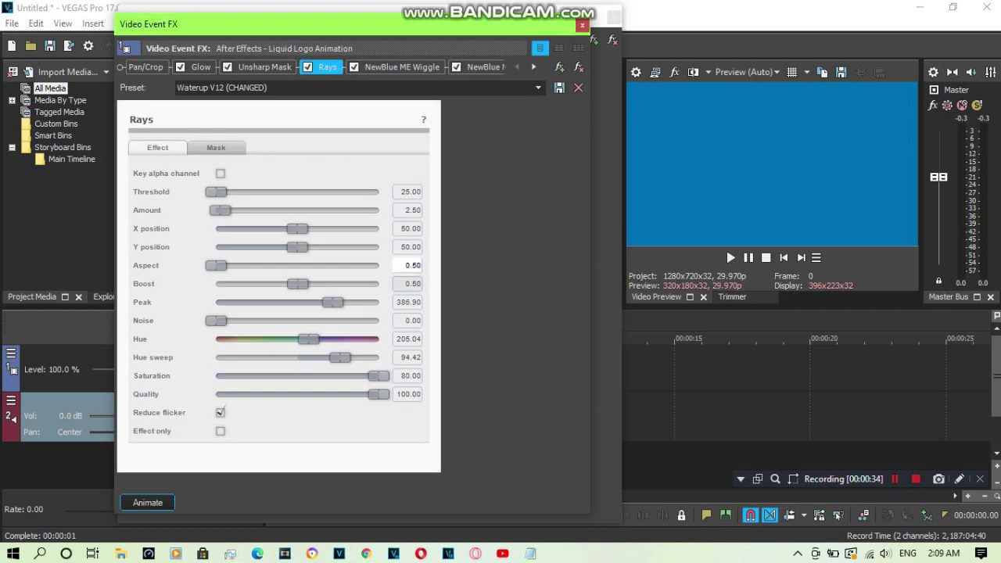
- Examine the Rays effect's boost, peak, noise, hue, hue sweep, saturation and quality values
{"action": "left_click", "coordinate": [408, 283]}
{"action": "double_click", "coordinate": [409, 284]}
{"action": "left_click", "coordinate": [408, 284]}
{"action": "left_click", "coordinate": [408, 302]}
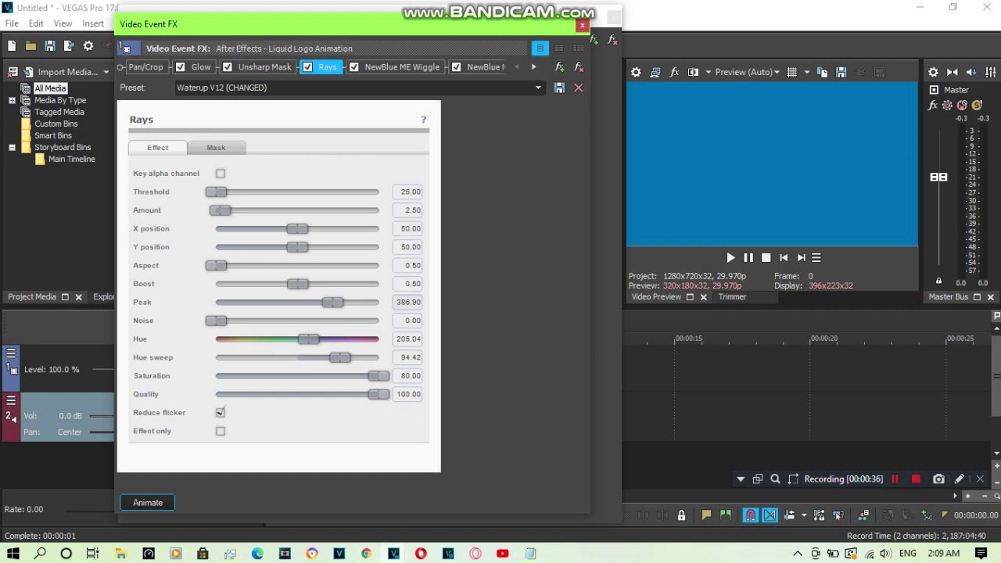
{"action": "key", "text": "Tab"}
{"action": "key", "text": "Tab"}
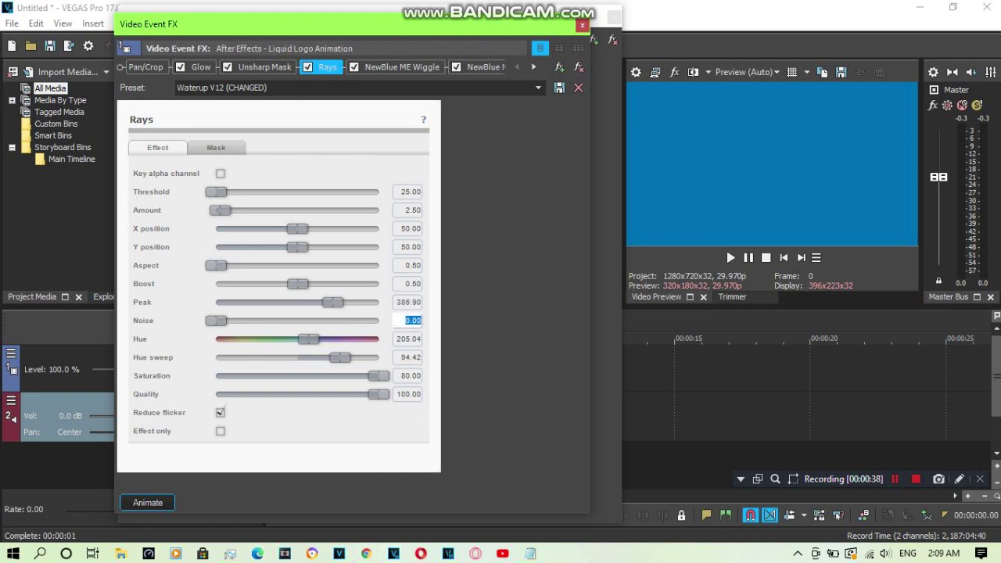
{"action": "key", "text": "Tab"}
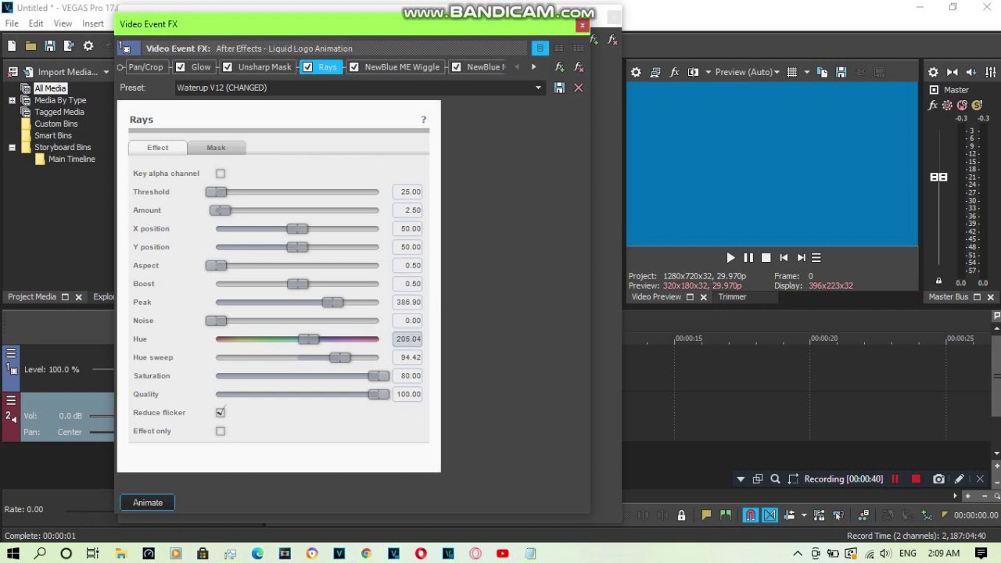
{"action": "left_click_drag", "start_coordinate": [421, 340], "coordinate": [401, 340]}
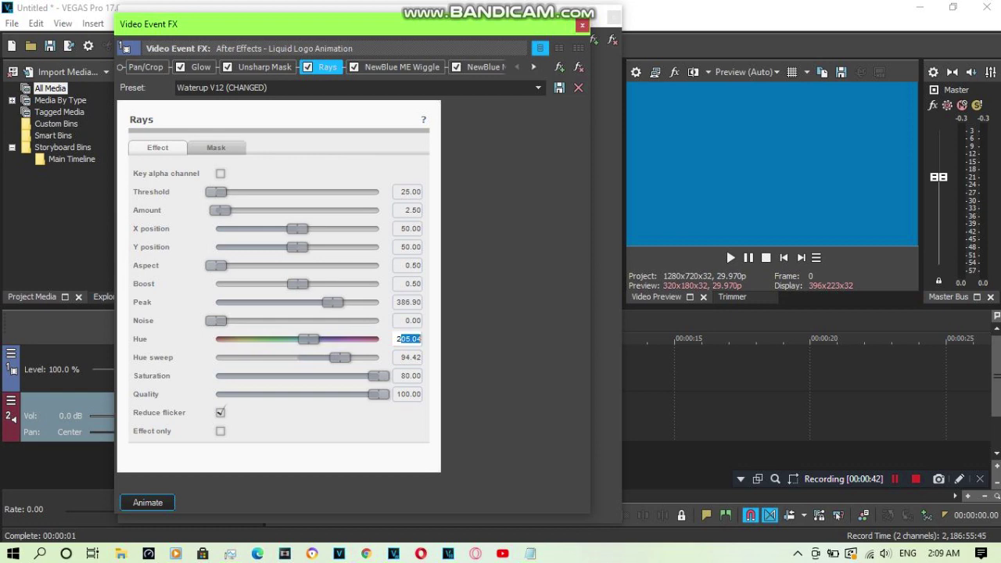
{"action": "left_click", "coordinate": [401, 339]}
{"action": "left_click", "coordinate": [407, 357]}
{"action": "key", "text": "Tab"}
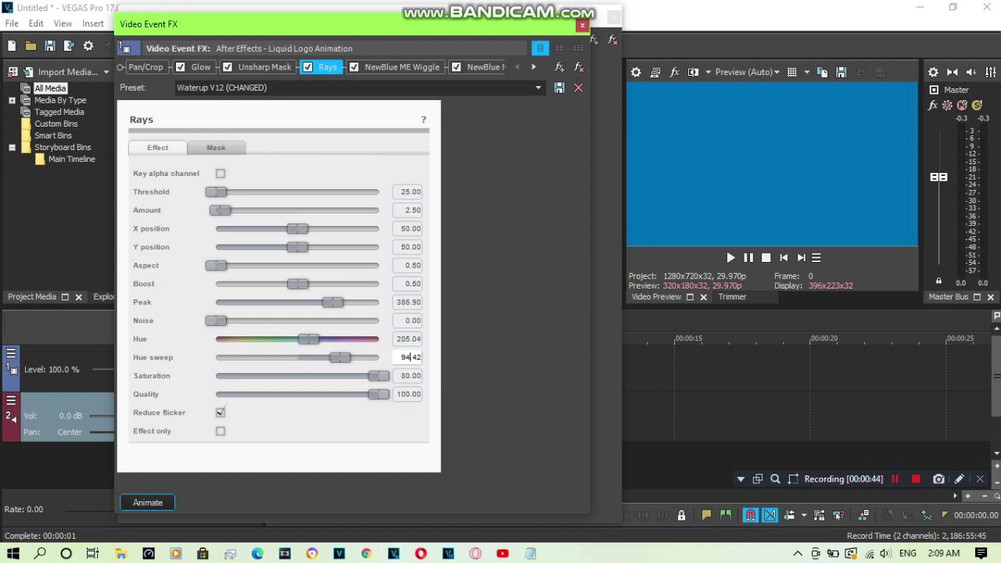
{"action": "key", "text": "Tab"}
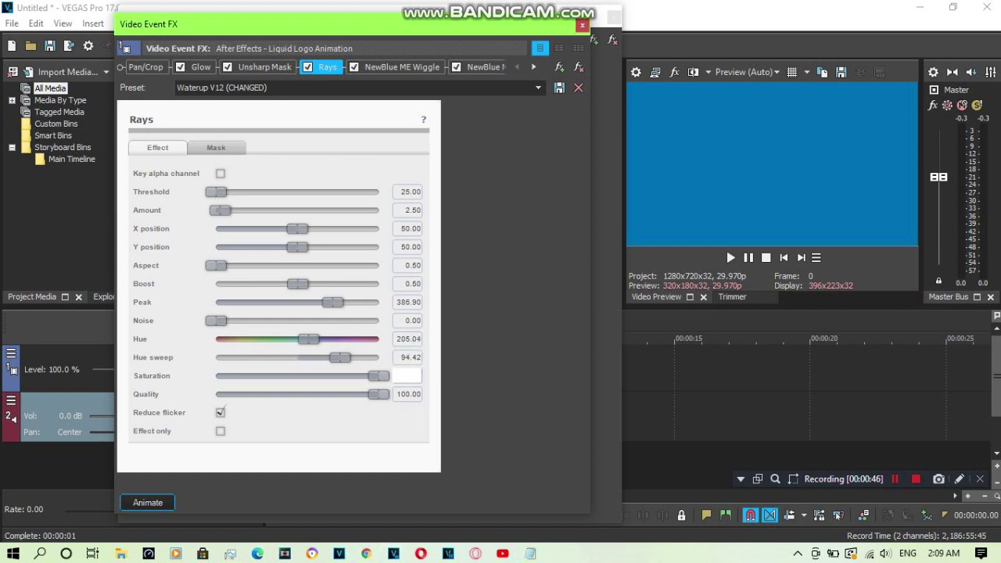
{"action": "key", "text": "Tab"}
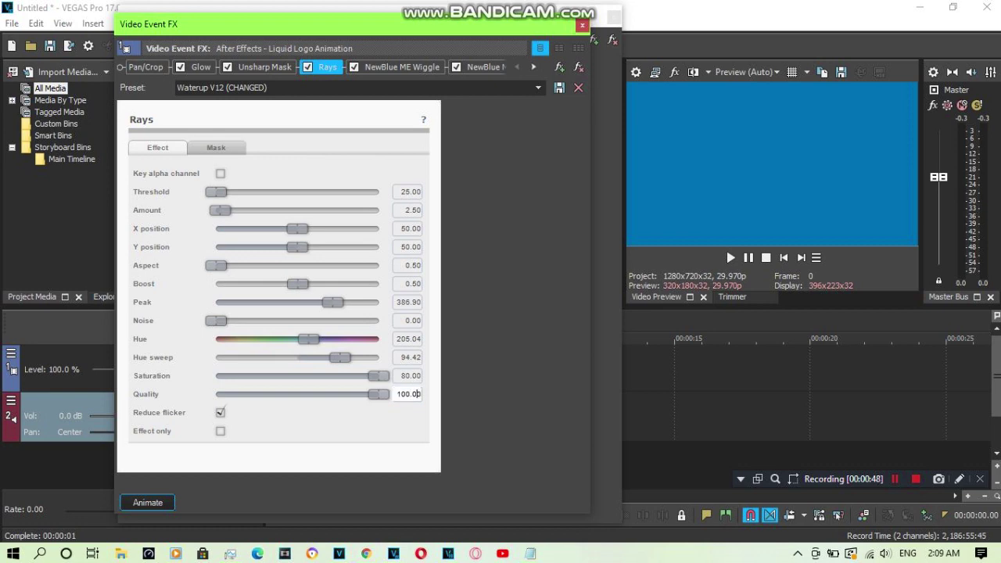
- Show the first NewBlue ME Wiggle effect and examine its rate, strength, drift and crop values
{"action": "left_click", "coordinate": [401, 67]}
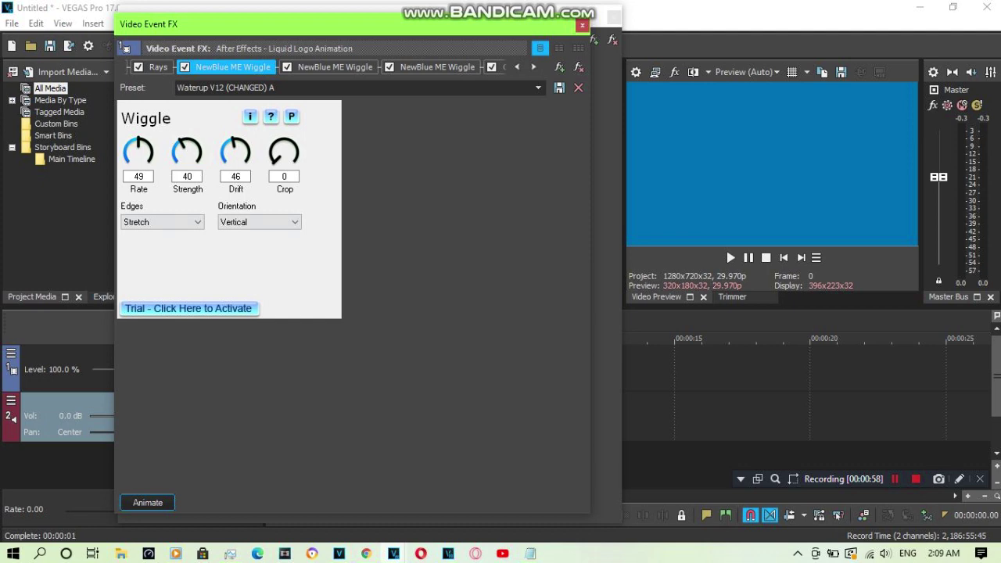
{"action": "double_click", "coordinate": [138, 176]}
{"action": "double_click", "coordinate": [187, 177]}
{"action": "key", "text": "Tab"}
{"action": "key", "text": "Tab"}
{"action": "double_click", "coordinate": [284, 177]}
- Choose Stretch for the edges and Vertical for the orientation of the first Wiggle effect
{"action": "left_click", "coordinate": [162, 222]}
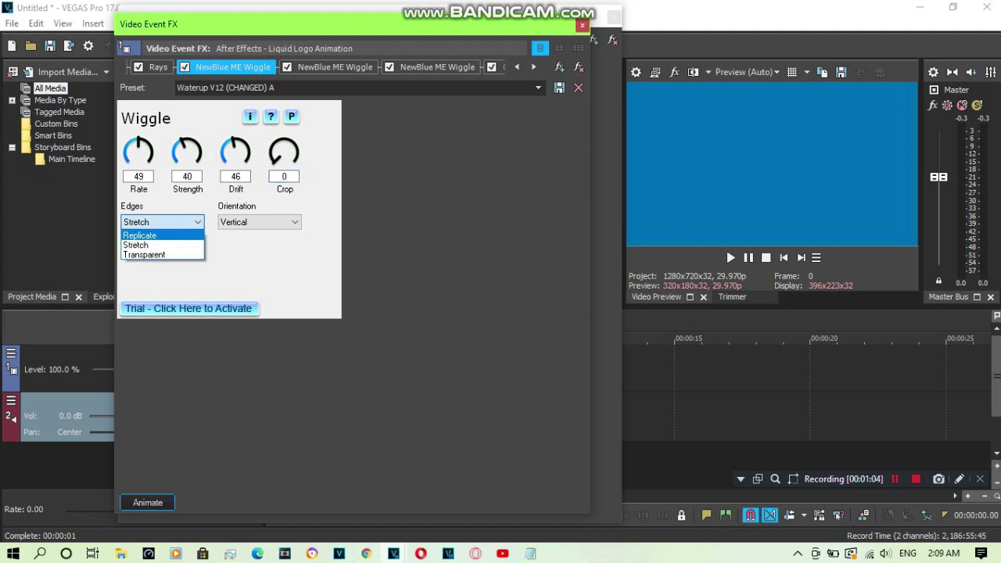
{"action": "left_click", "coordinate": [136, 244]}
{"action": "left_click", "coordinate": [259, 222]}
{"action": "left_click", "coordinate": [234, 244]}
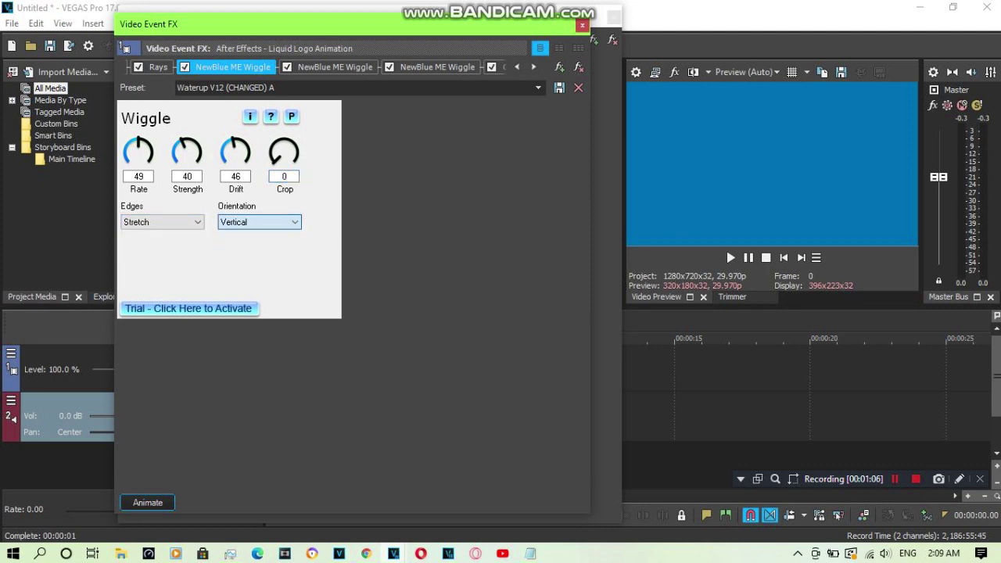
- Show the second NewBlue ME Wiggle effect and examine its rate, strength, drift, crop, edges and orientation settings
{"action": "left_click", "coordinate": [335, 67]}
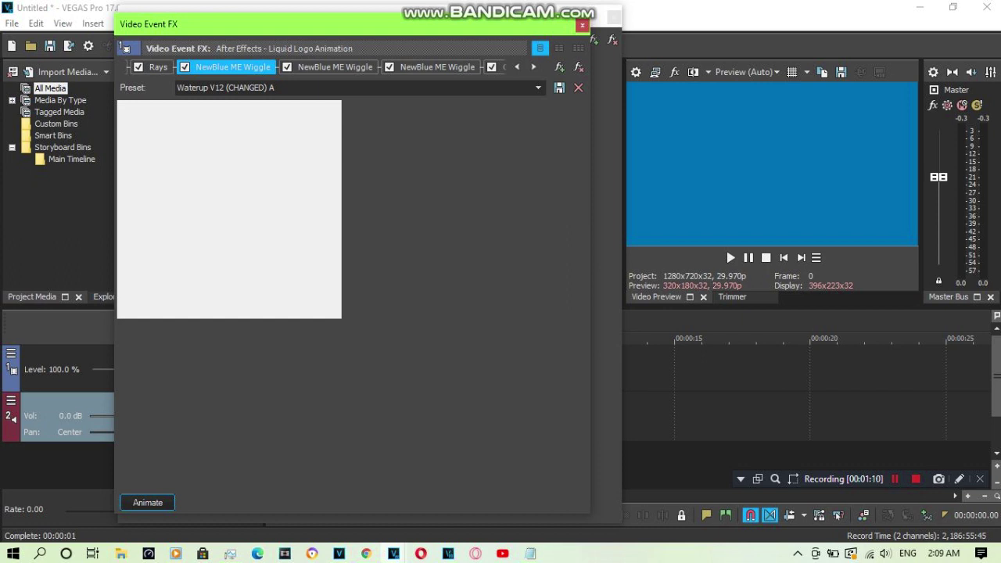
{"action": "key", "text": "Right"}
{"action": "key", "text": "Tab"}
{"action": "key", "text": "Tab"}
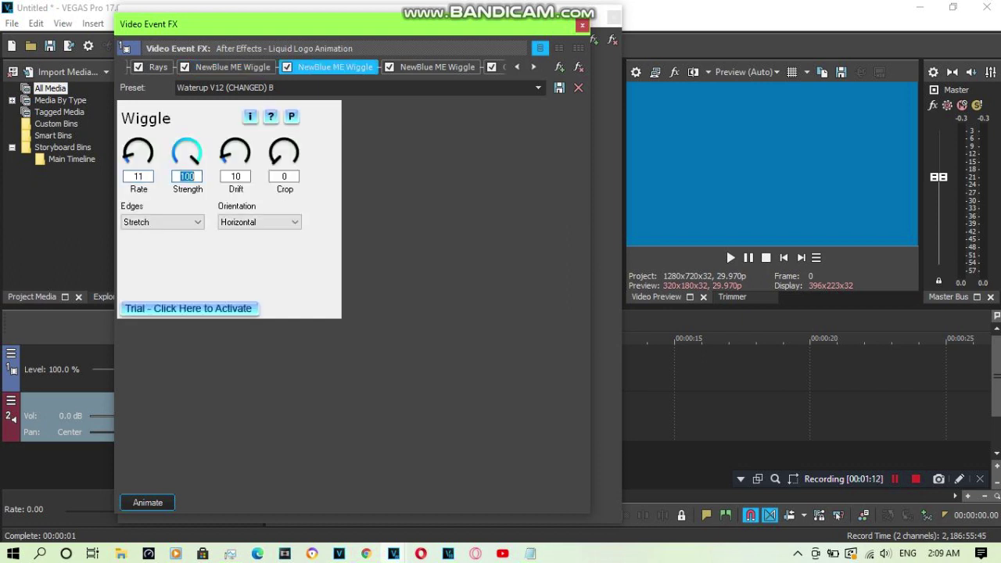
{"action": "key", "text": "Tab"}
{"action": "key", "text": "Tab"}
{"action": "double_click", "coordinate": [284, 176]}
{"action": "left_click", "coordinate": [163, 222]}
{"action": "left_click", "coordinate": [163, 222]}
{"action": "key", "text": "alt+Down"}
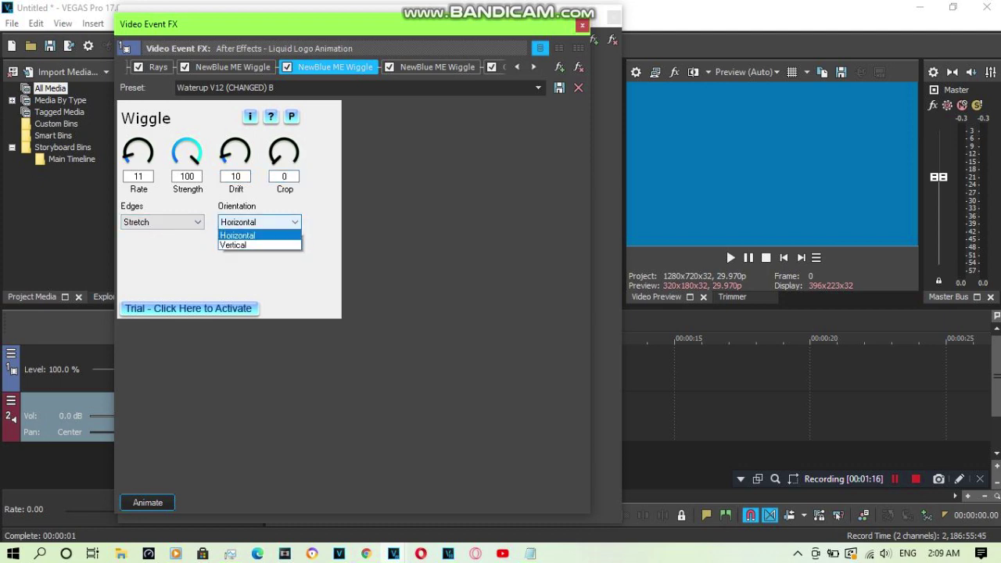
{"action": "key", "text": "Escape"}
{"action": "key", "text": "Tab"}
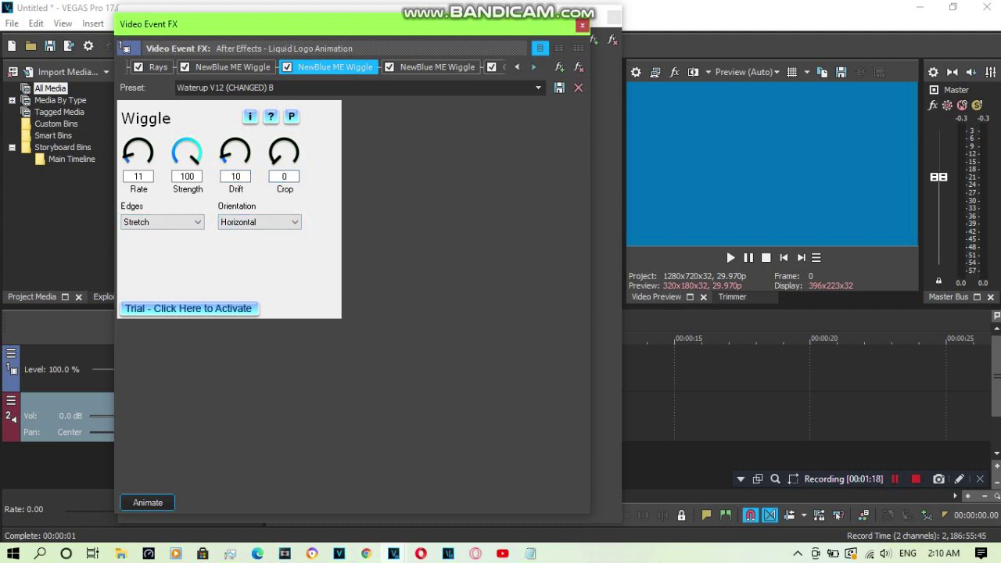
- Show the third NewBlue ME Wiggle effect and examine its rate, strength, drift, crop, edges and orientation settings
{"action": "left_click", "coordinate": [534, 67]}
{"action": "left_click", "coordinate": [534, 67]}
{"action": "left_click", "coordinate": [288, 67]}
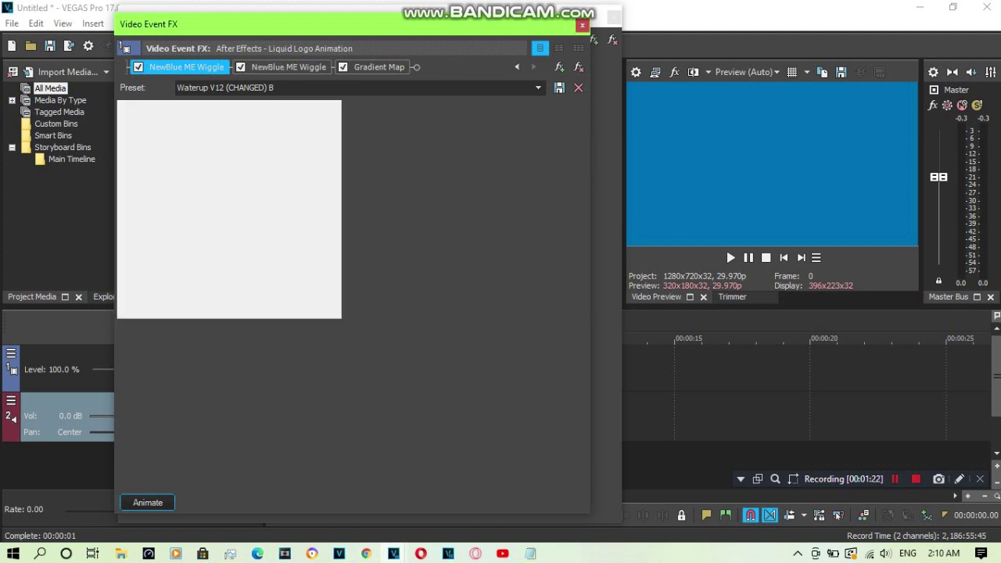
{"action": "key", "text": "Right"}
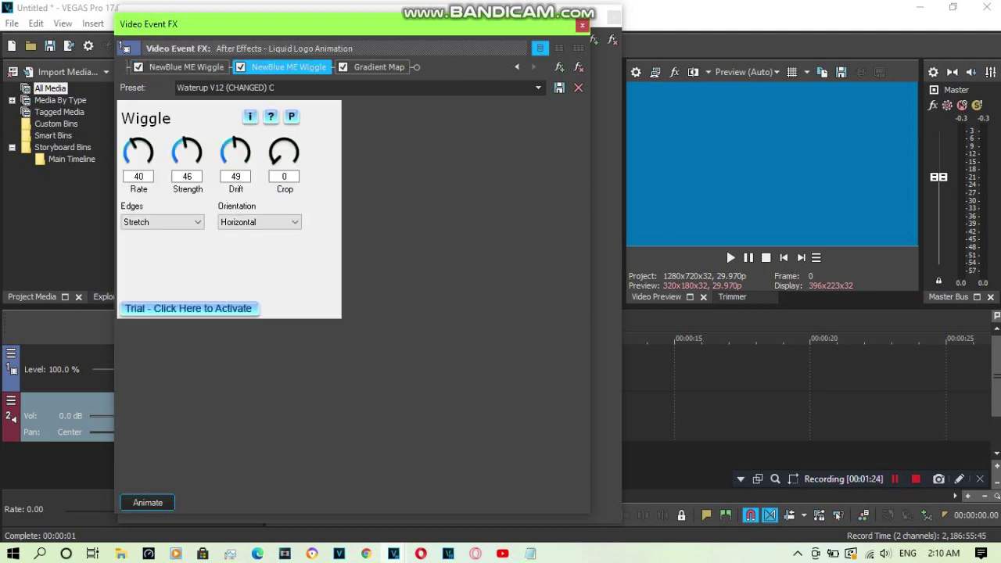
{"action": "key", "text": "Tab"}
{"action": "key", "text": "Tab"}
{"action": "key", "text": "Tab"}
{"action": "key", "text": "Tab"}
{"action": "left_click", "coordinate": [162, 223]}
{"action": "left_click", "coordinate": [260, 222]}
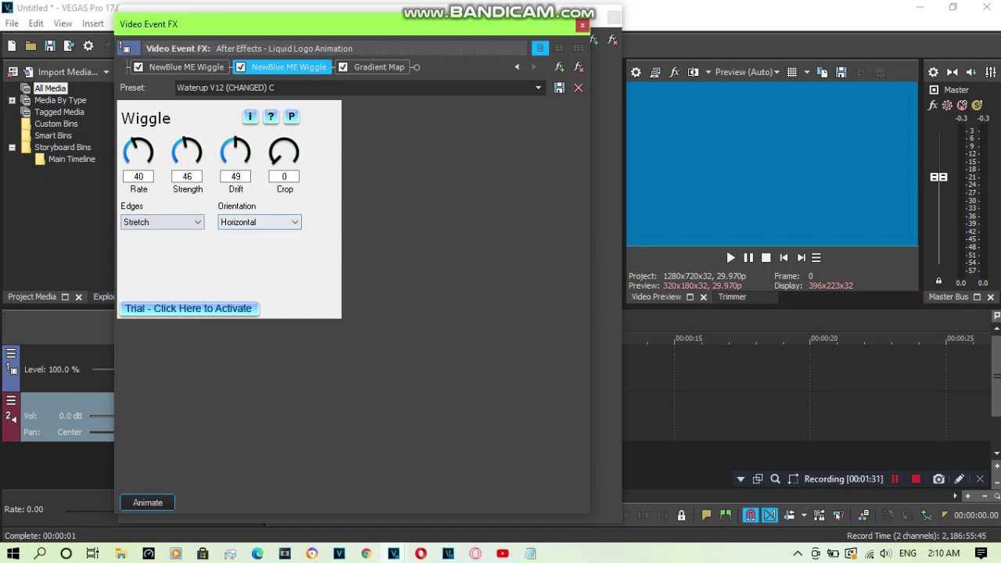
{"action": "left_click", "coordinate": [259, 223]}
{"action": "left_click", "coordinate": [260, 223]}
- Show the Gradient Map effect and examine the RGB values of each gradient point from 0 to 7
{"action": "left_click", "coordinate": [378, 67]}
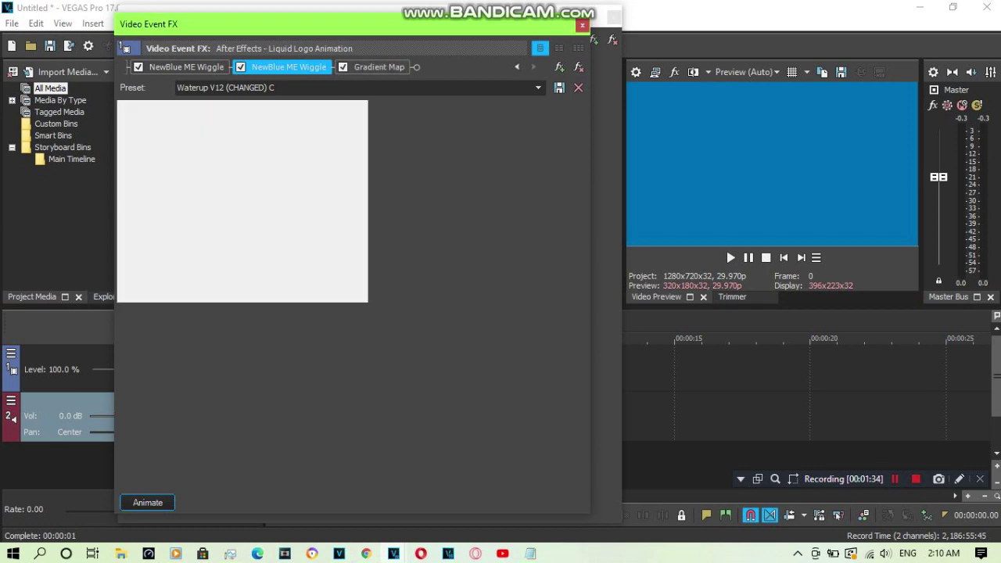
{"action": "key", "text": "Right"}
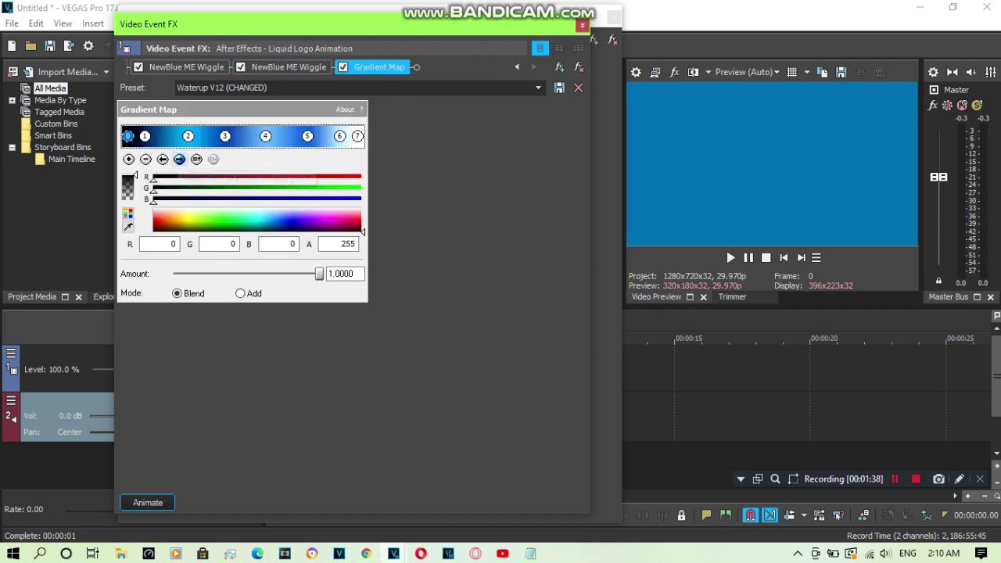
{"action": "left_click", "coordinate": [179, 159]}
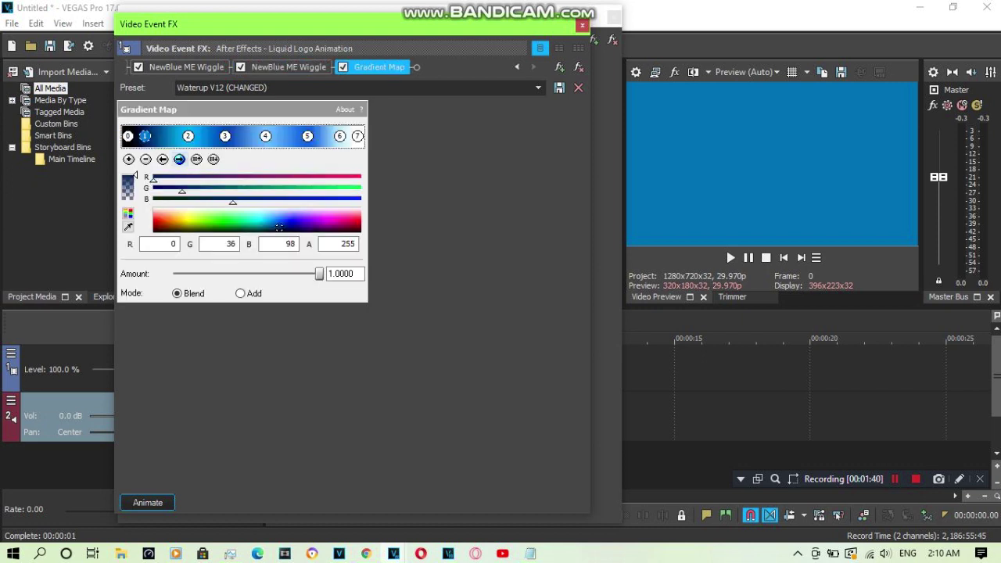
{"action": "left_click", "coordinate": [179, 159]}
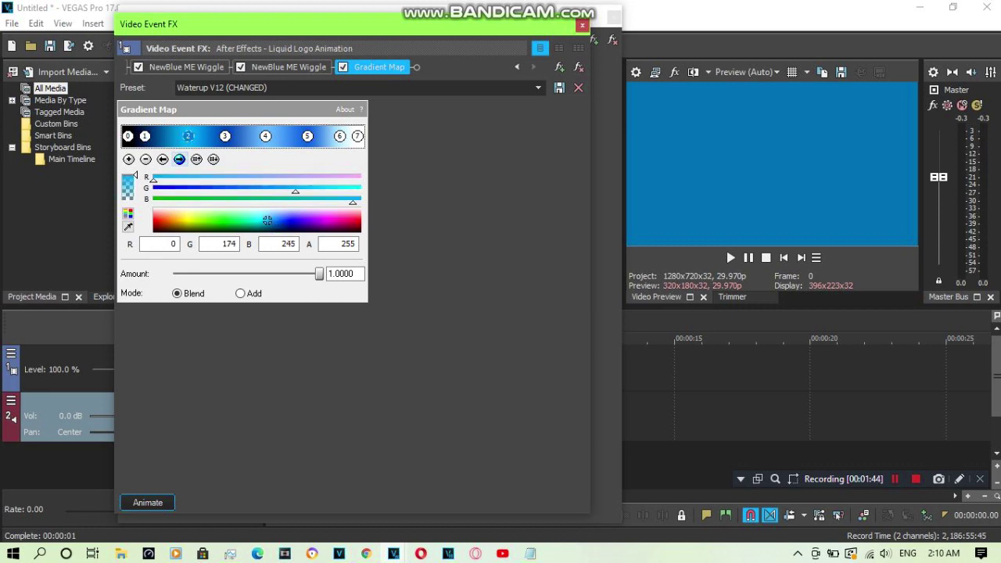
{"action": "left_click", "coordinate": [179, 159]}
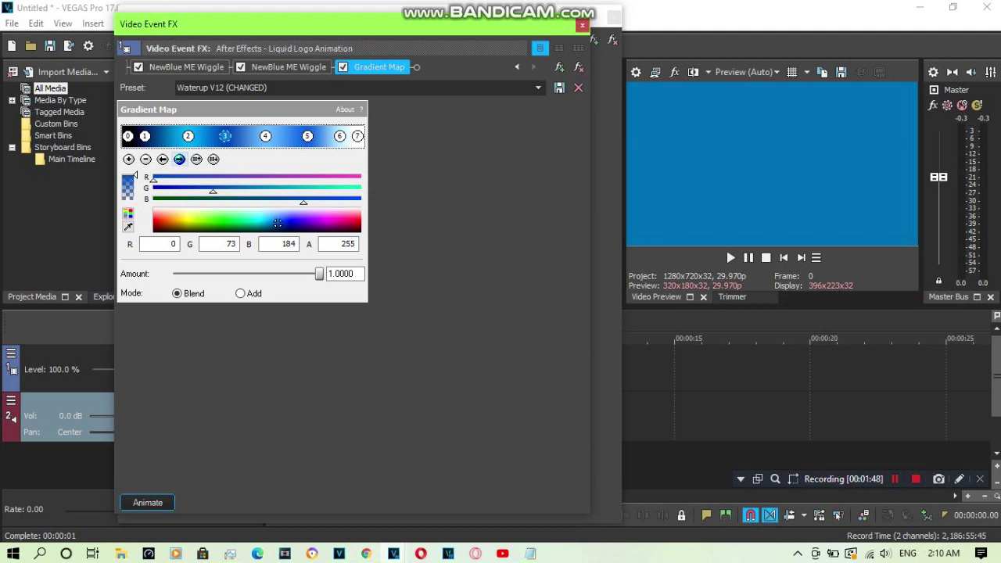
{"action": "left_click", "coordinate": [179, 159]}
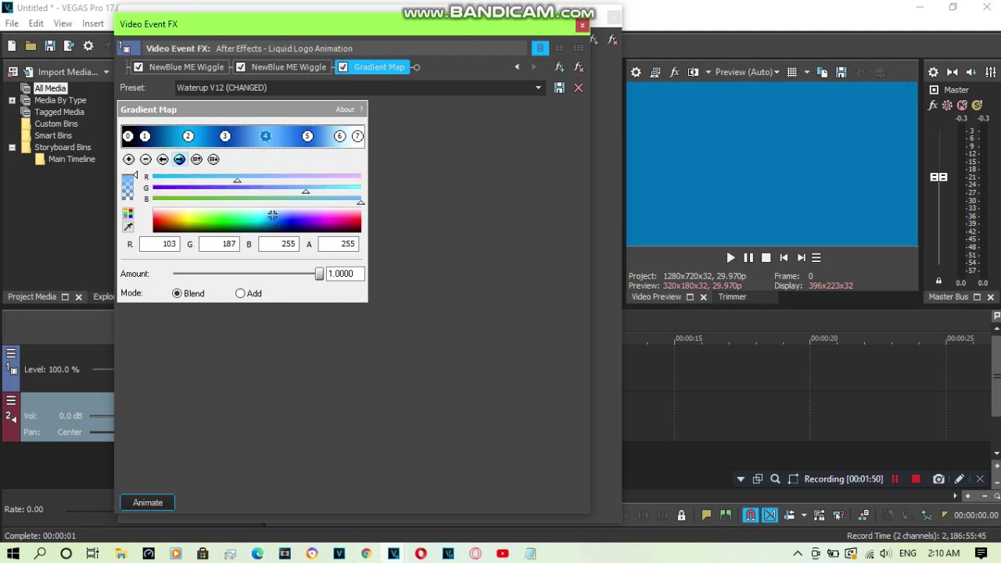
{"action": "left_click", "coordinate": [179, 159]}
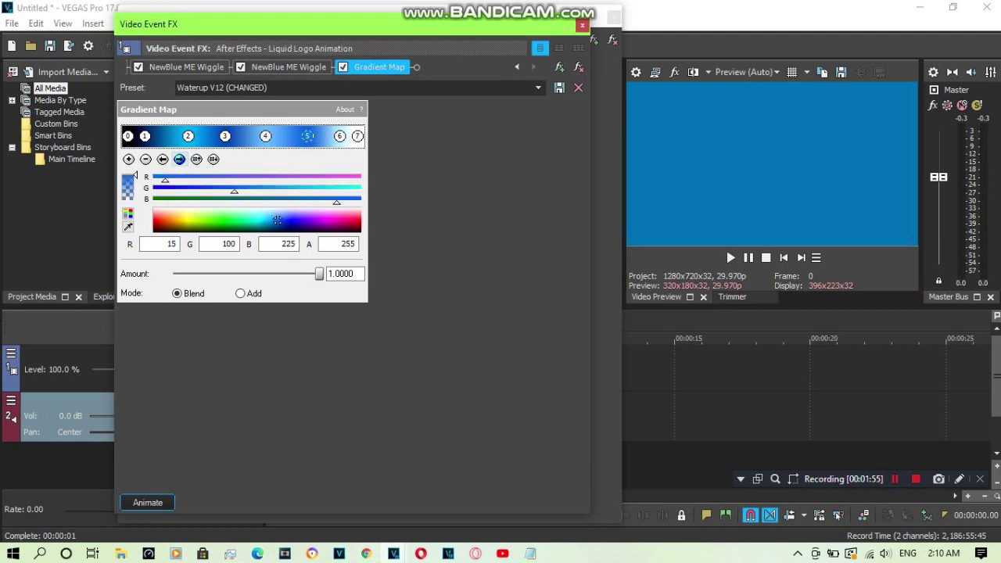
{"action": "key", "text": "Tab"}
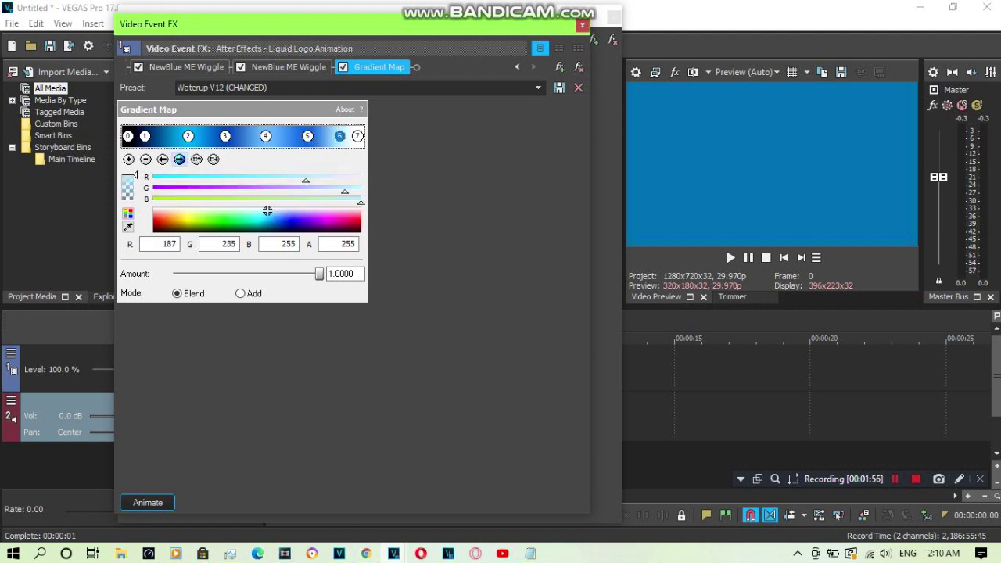
{"action": "key", "text": "Tab"}
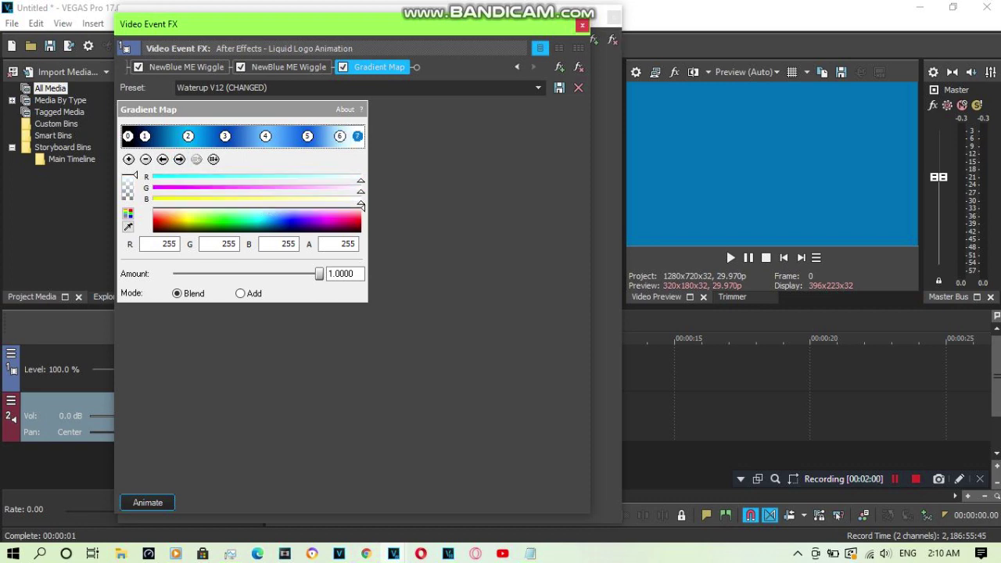
- Close the video event effects window and load preset 020 for the Vocotron audio effect
{"action": "left_click", "coordinate": [582, 25]}
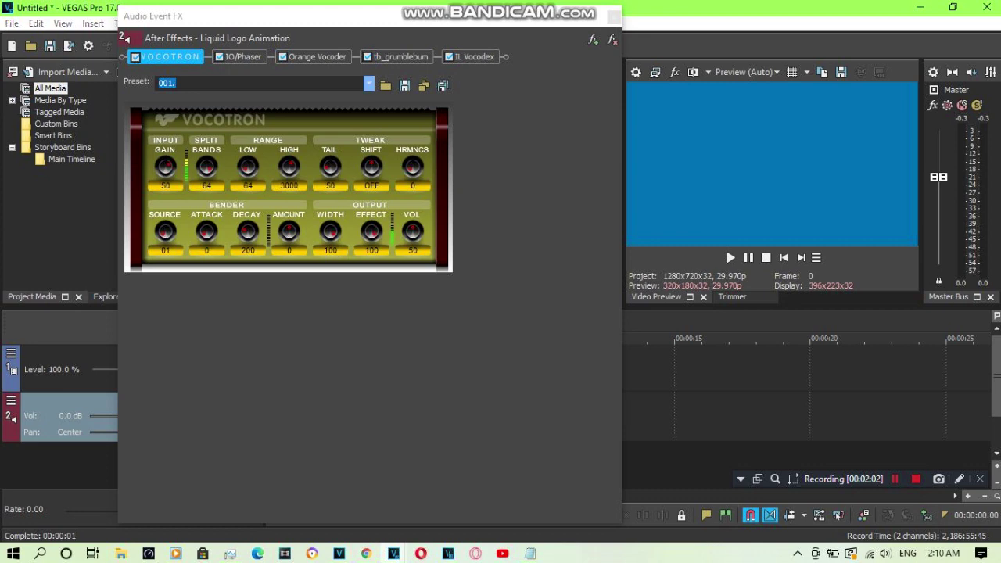
{"action": "left_click", "coordinate": [368, 83]}
{"action": "left_click_drag", "start_coordinate": [368, 125], "coordinate": [368, 154]}
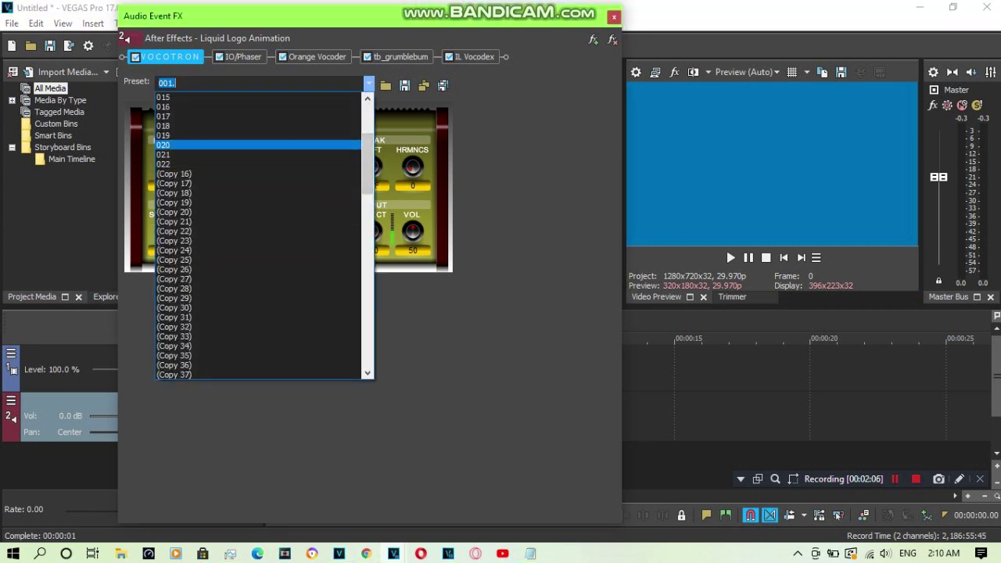
{"action": "left_click", "coordinate": [258, 145]}
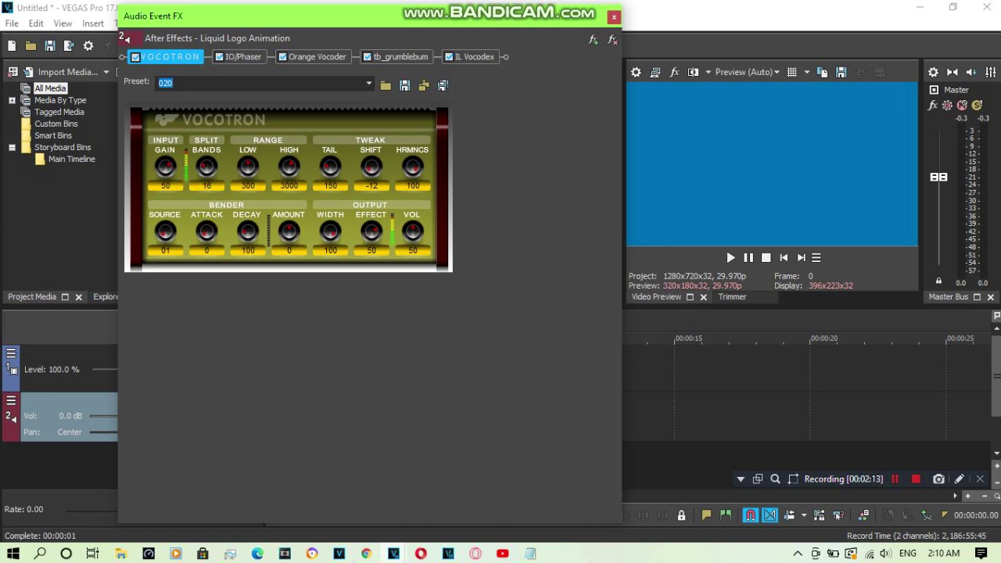
- Load the 16 Segments preset for the IO/Phaser audio effect
{"action": "left_click", "coordinate": [243, 57]}
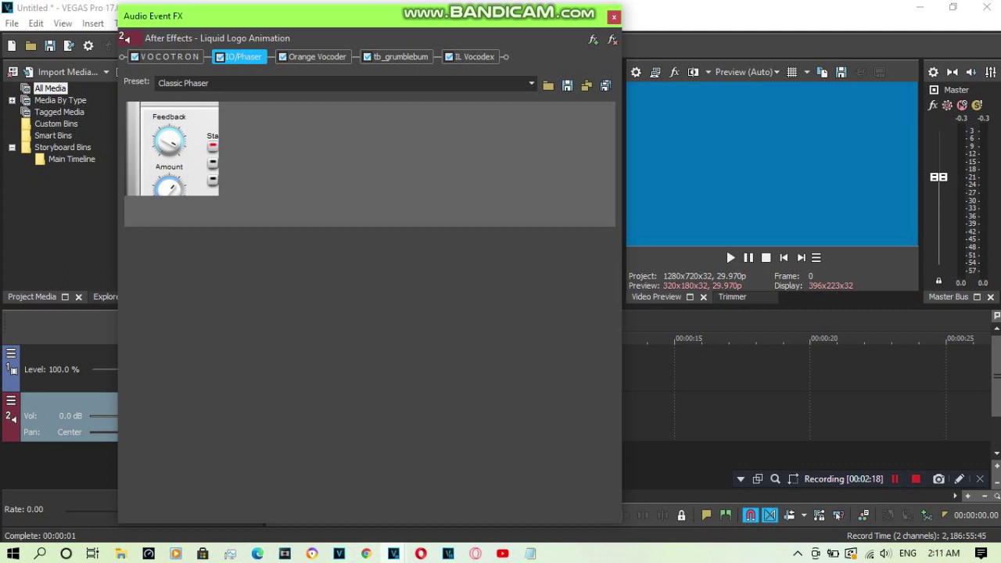
{"action": "left_click", "coordinate": [532, 83]}
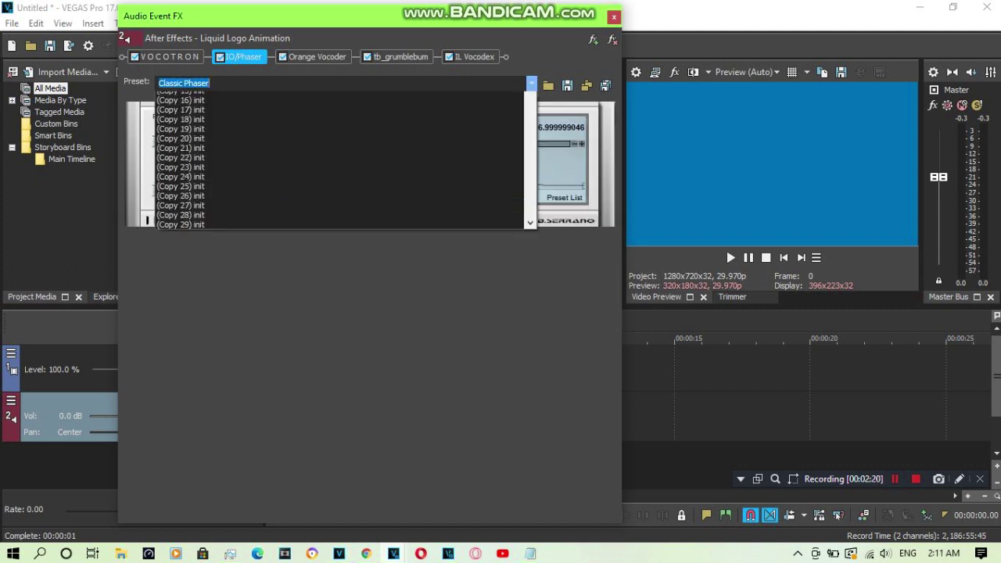
{"action": "left_click", "coordinate": [312, 136]}
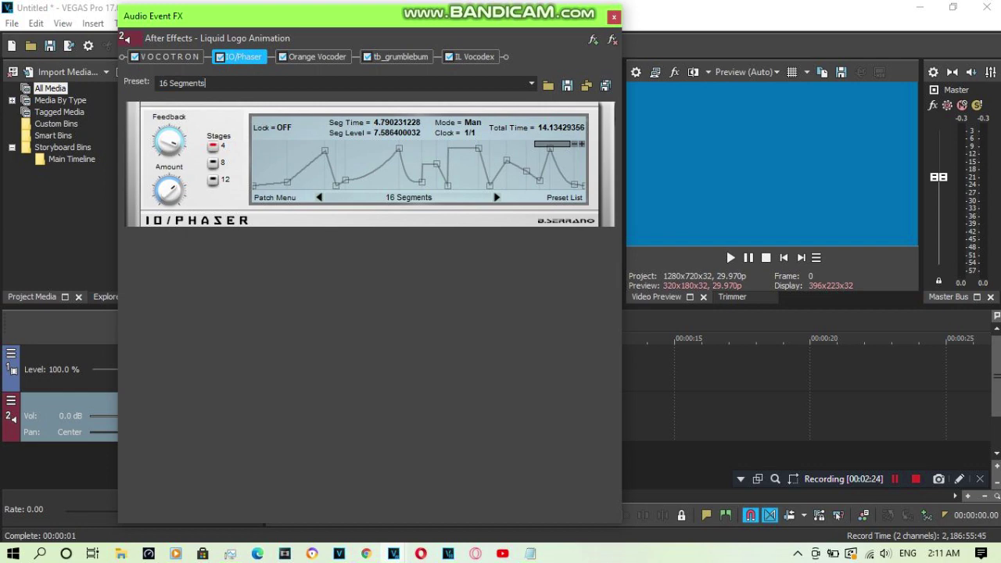
- Load the WEIRD RING&SYNC preset for the Orange Vocoder audio effect
{"action": "left_click", "coordinate": [317, 57]}
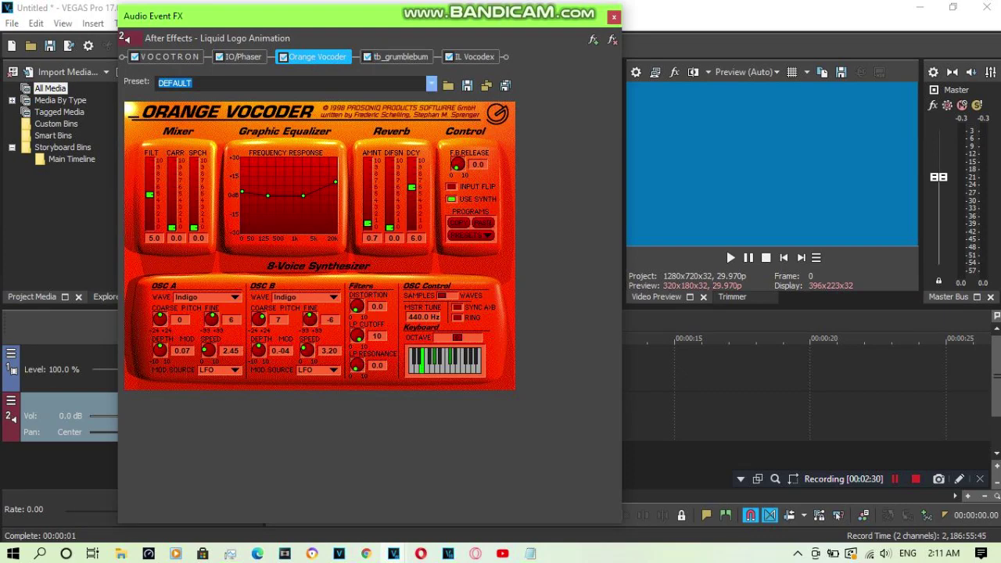
{"action": "left_click", "coordinate": [431, 83]}
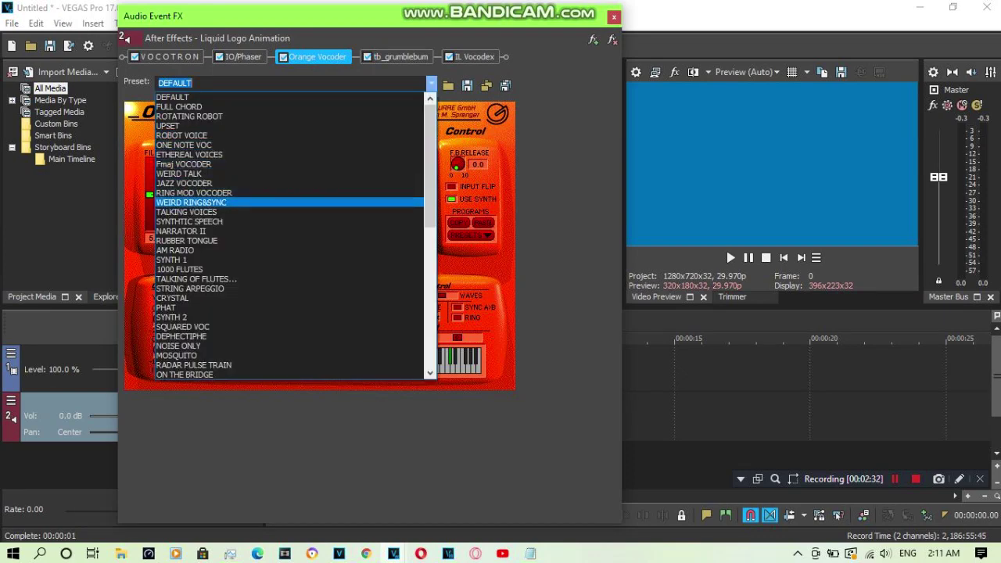
{"action": "left_click", "coordinate": [191, 201]}
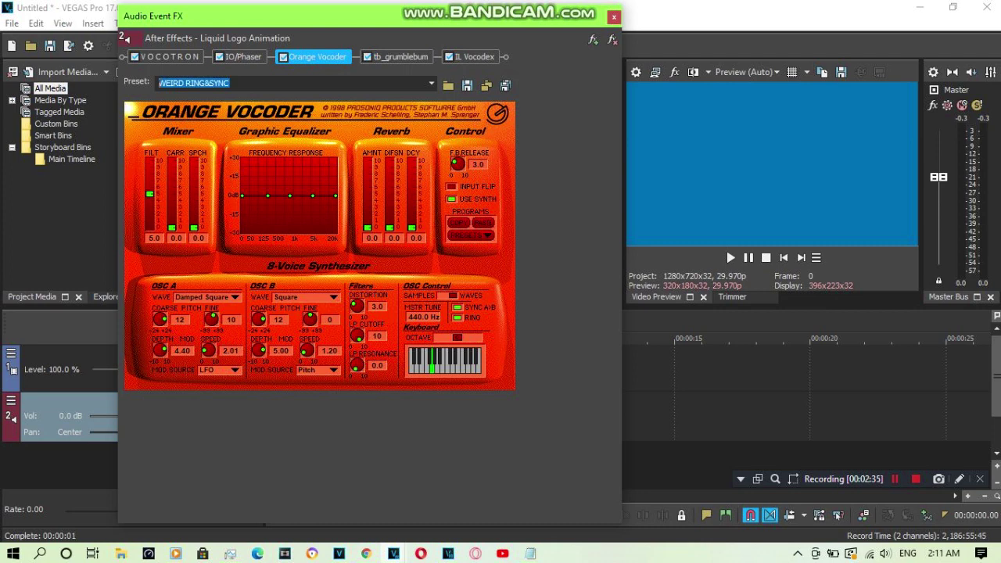
{"action": "left_click", "coordinate": [230, 83]}
- Show the tb_grumblebum effect with its init preset and select a pitch of -2
{"action": "left_click", "coordinate": [400, 57]}
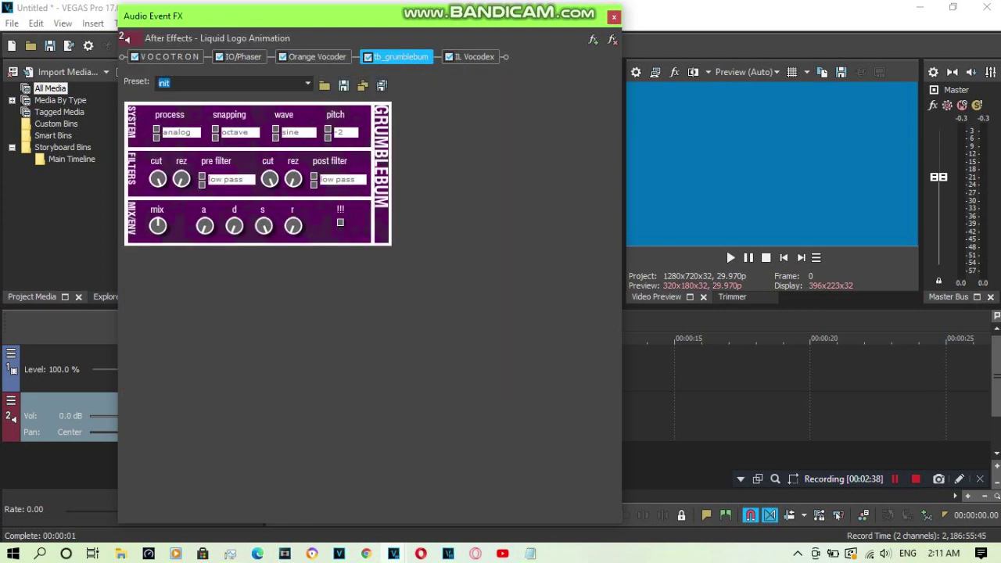
{"action": "left_click", "coordinate": [308, 83]}
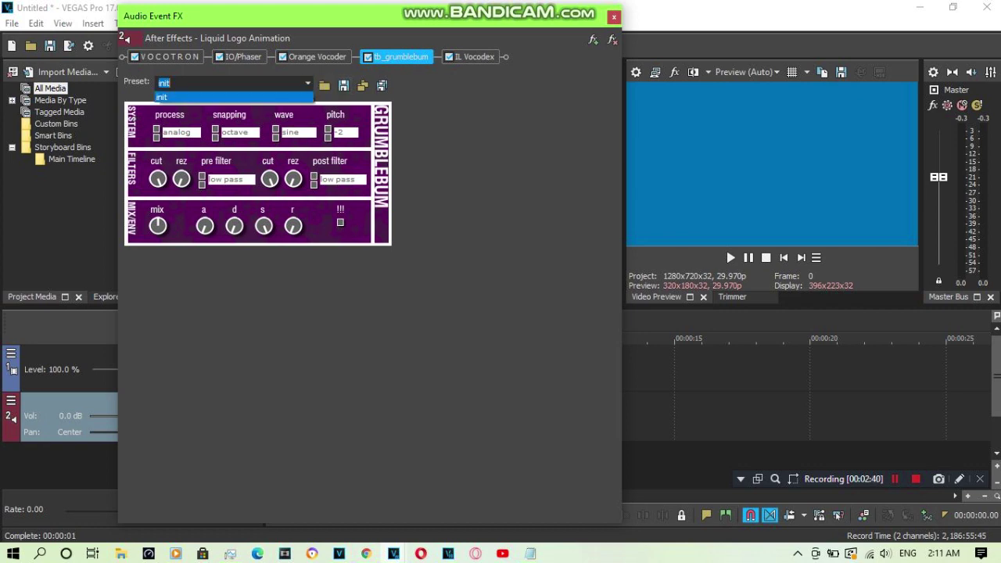
{"action": "left_click", "coordinate": [307, 83]}
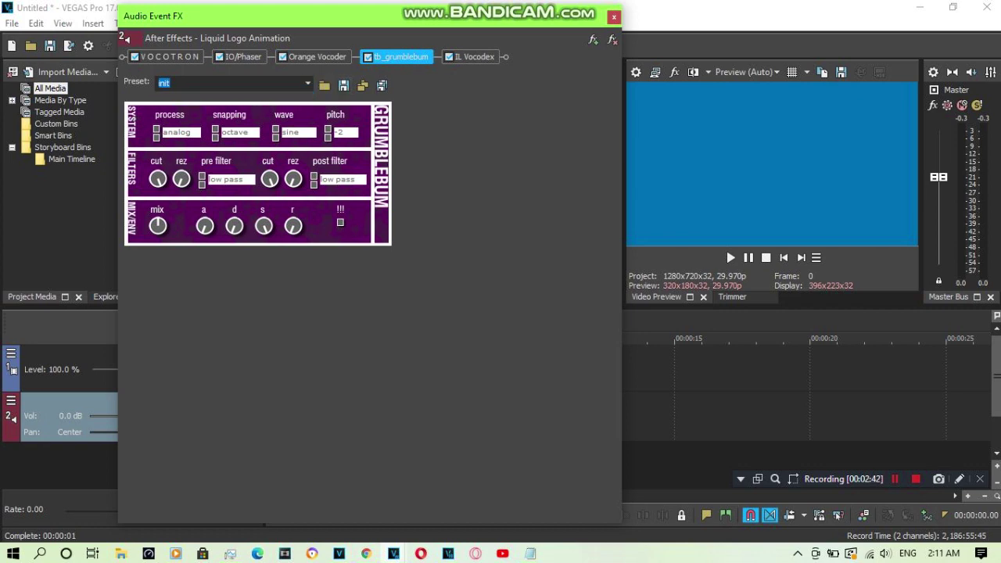
{"action": "left_click", "coordinate": [346, 132]}
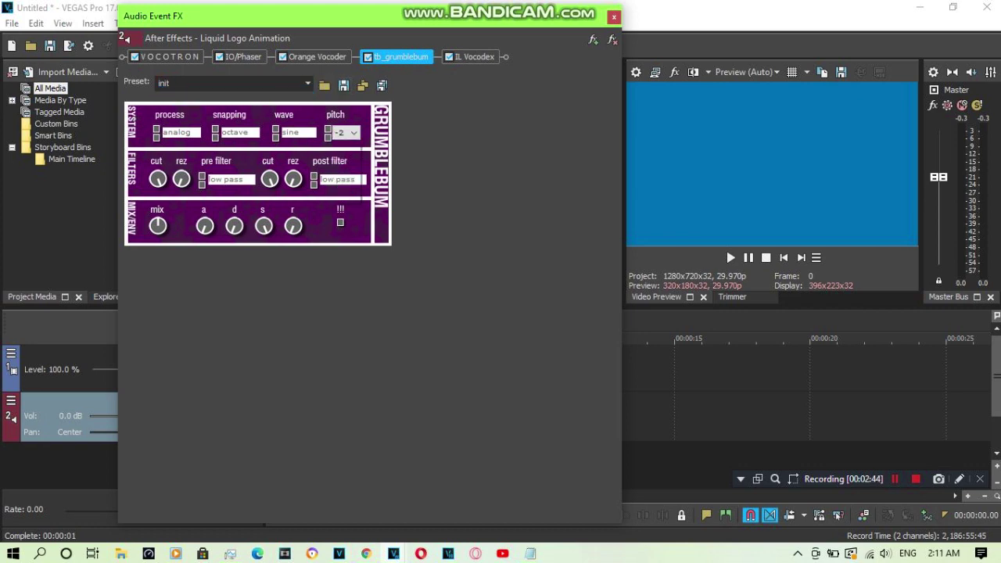
{"action": "left_click", "coordinate": [353, 133]}
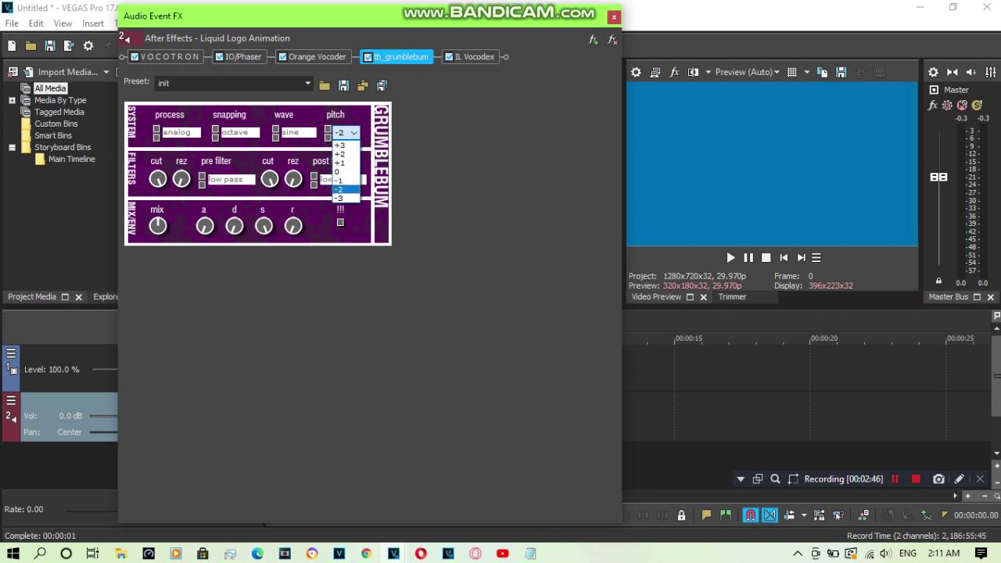
{"action": "left_click", "coordinate": [340, 190]}
- Show the IL Vocodex effect, fit its window on screen and examine the Clearer preset's mixer, envelope, band and keyboard settings
{"action": "left_click", "coordinate": [474, 57]}
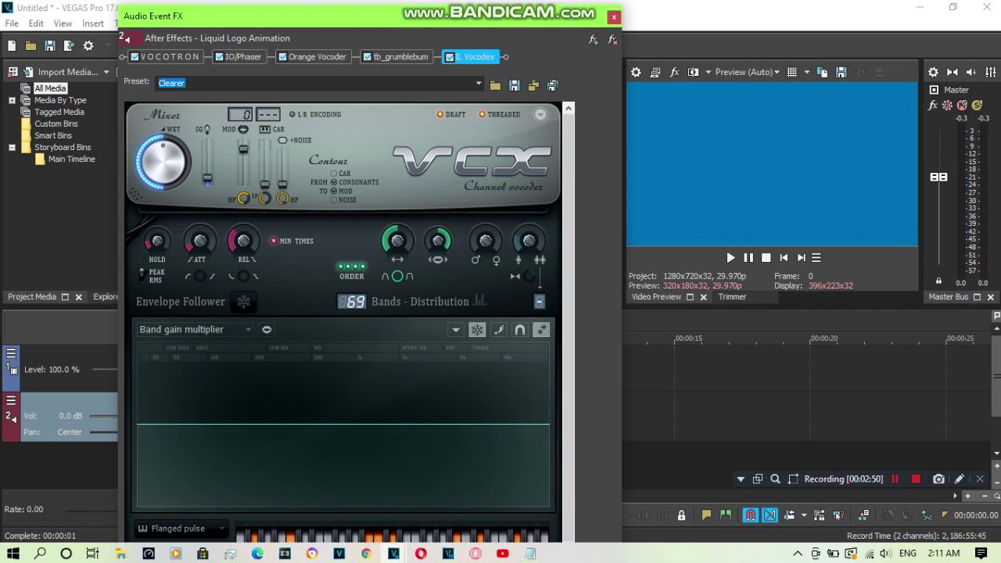
{"action": "left_click_drag", "start_coordinate": [234, 16], "coordinate": [235, 74]}
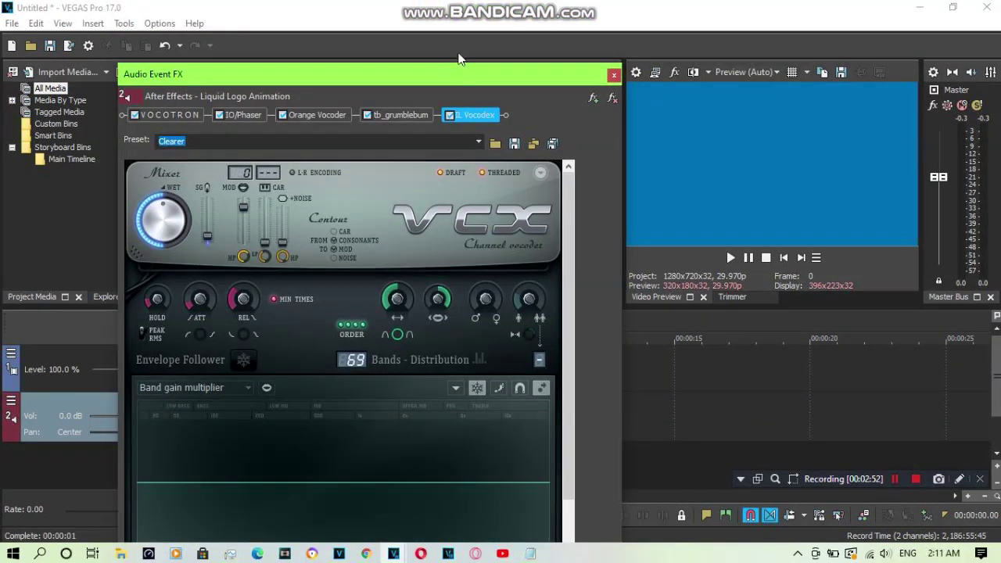
{"action": "left_click_drag", "start_coordinate": [458, 78], "coordinate": [472, 17]}
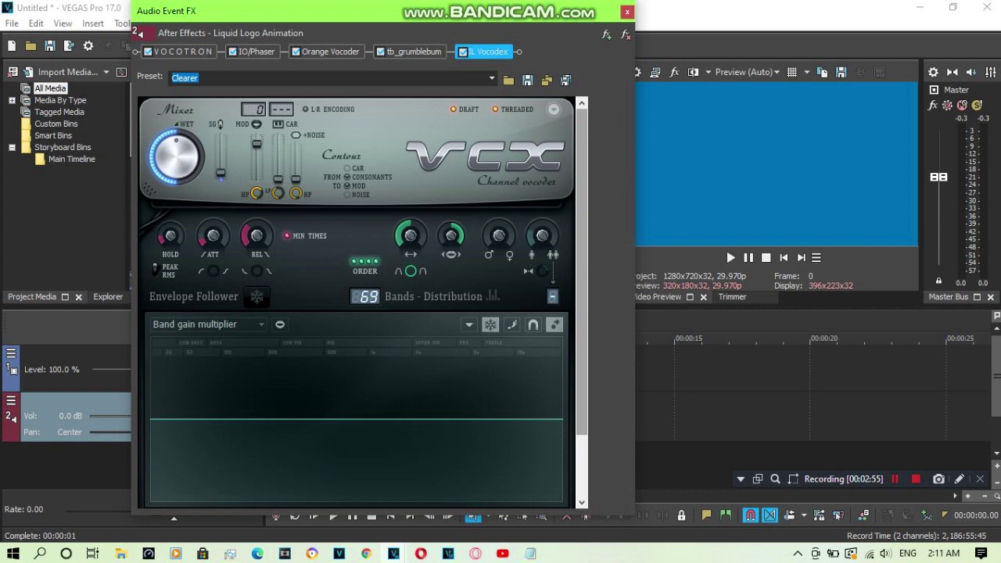
{"action": "left_click_drag", "start_coordinate": [633, 162], "coordinate": [581, 182]}
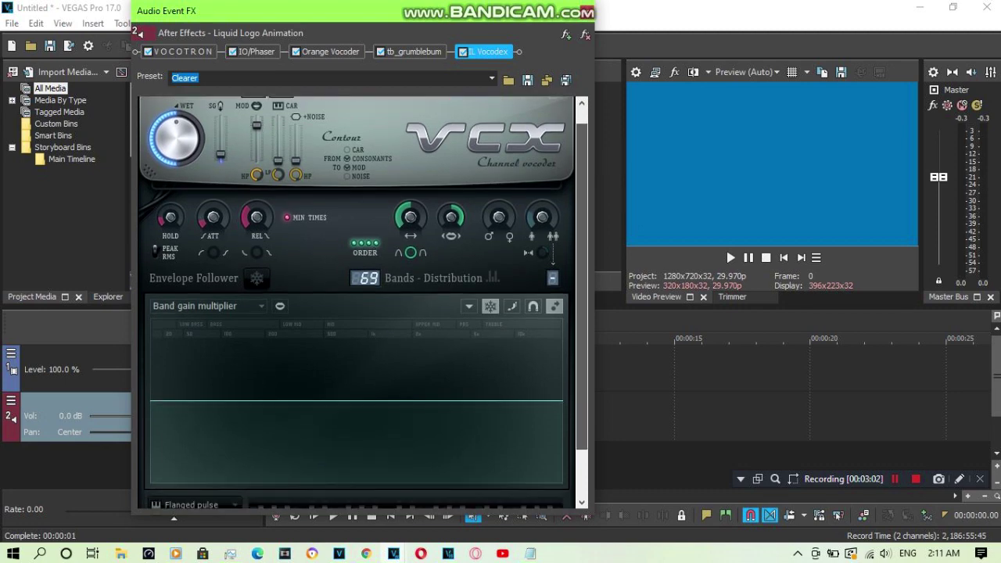
{"action": "scroll", "coordinate": [356, 305], "scroll_direction": "up", "scroll_amount": 1}
{"action": "scroll", "coordinate": [356, 305], "scroll_direction": "down", "scroll_amount": 4}
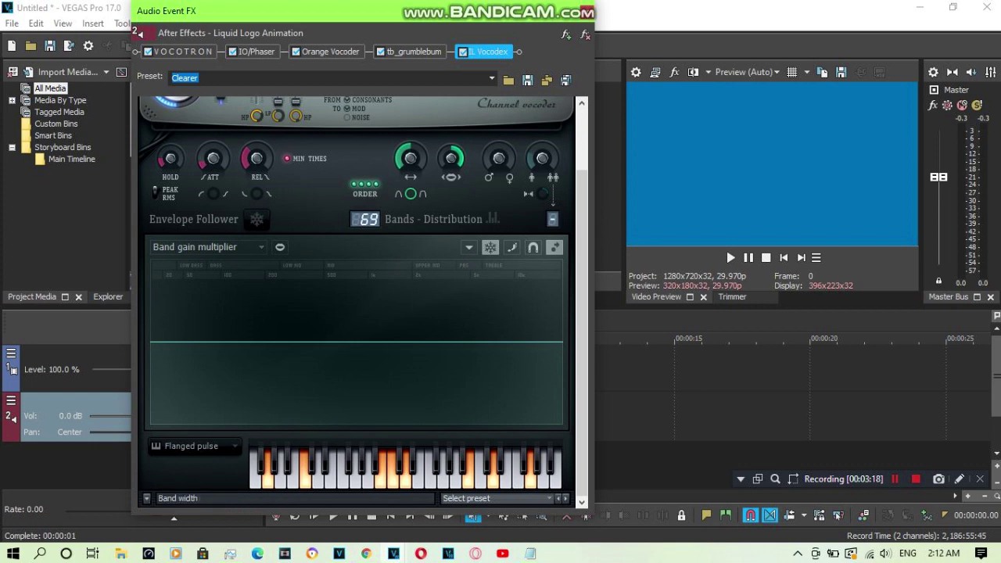
{"action": "left_click_drag", "start_coordinate": [410, 158], "coordinate": [410, 152]}
{"action": "left_click_drag", "start_coordinate": [451, 159], "coordinate": [451, 155]}
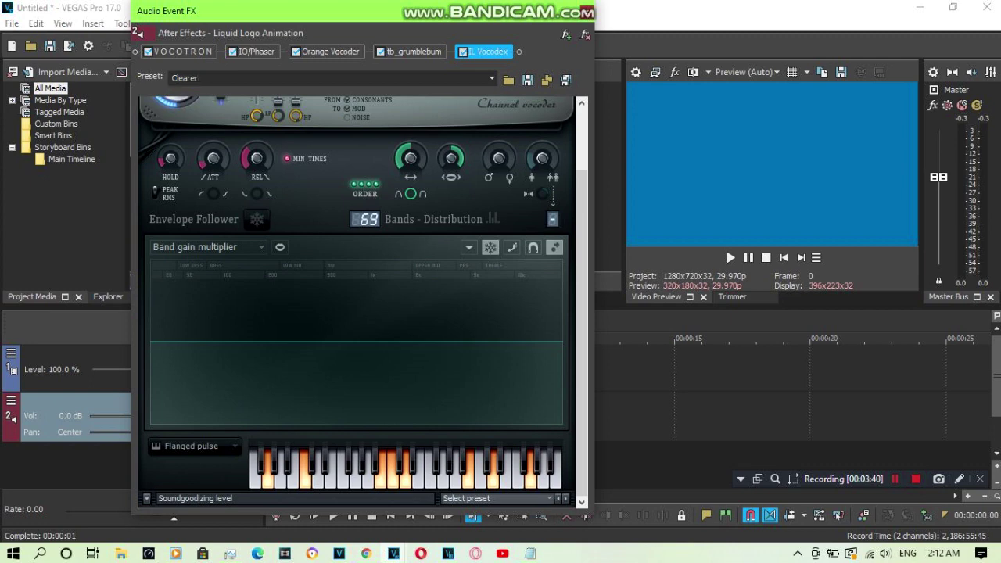
- Close the audio event effects window and play the Liquid Logo Animation event from the start
{"action": "left_click", "coordinate": [586, 11]}
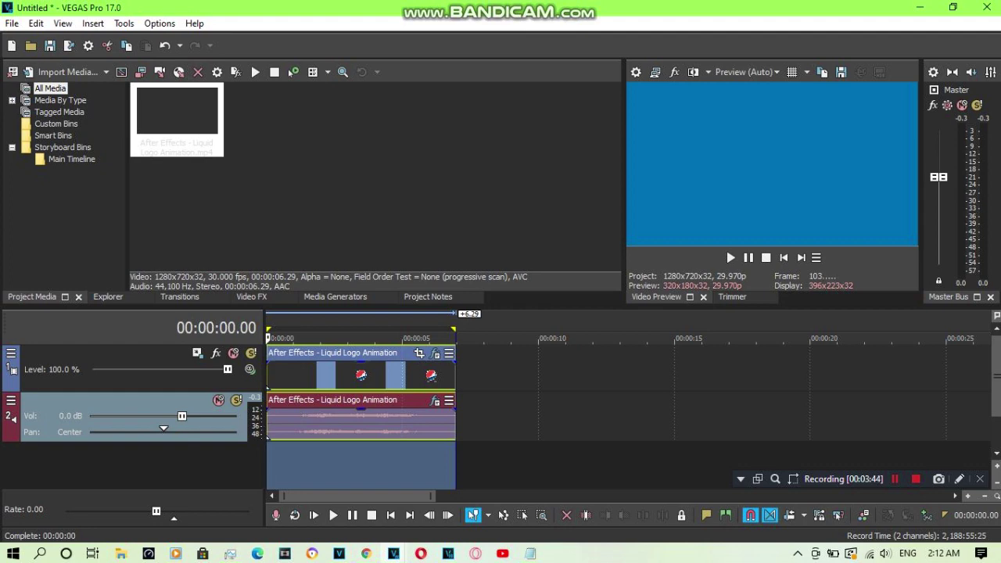
{"action": "double_click", "coordinate": [360, 423]}
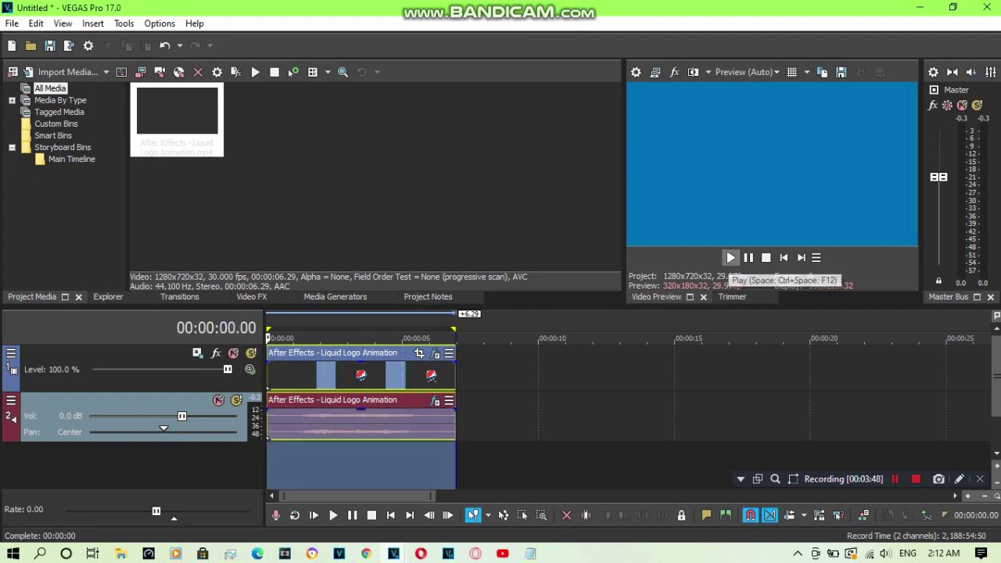
{"action": "left_click", "coordinate": [730, 257]}
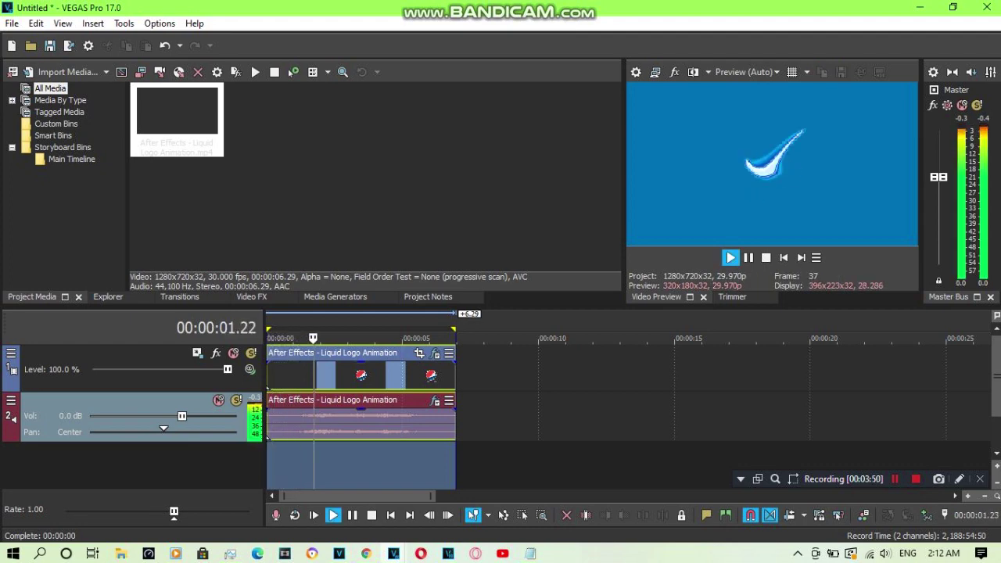